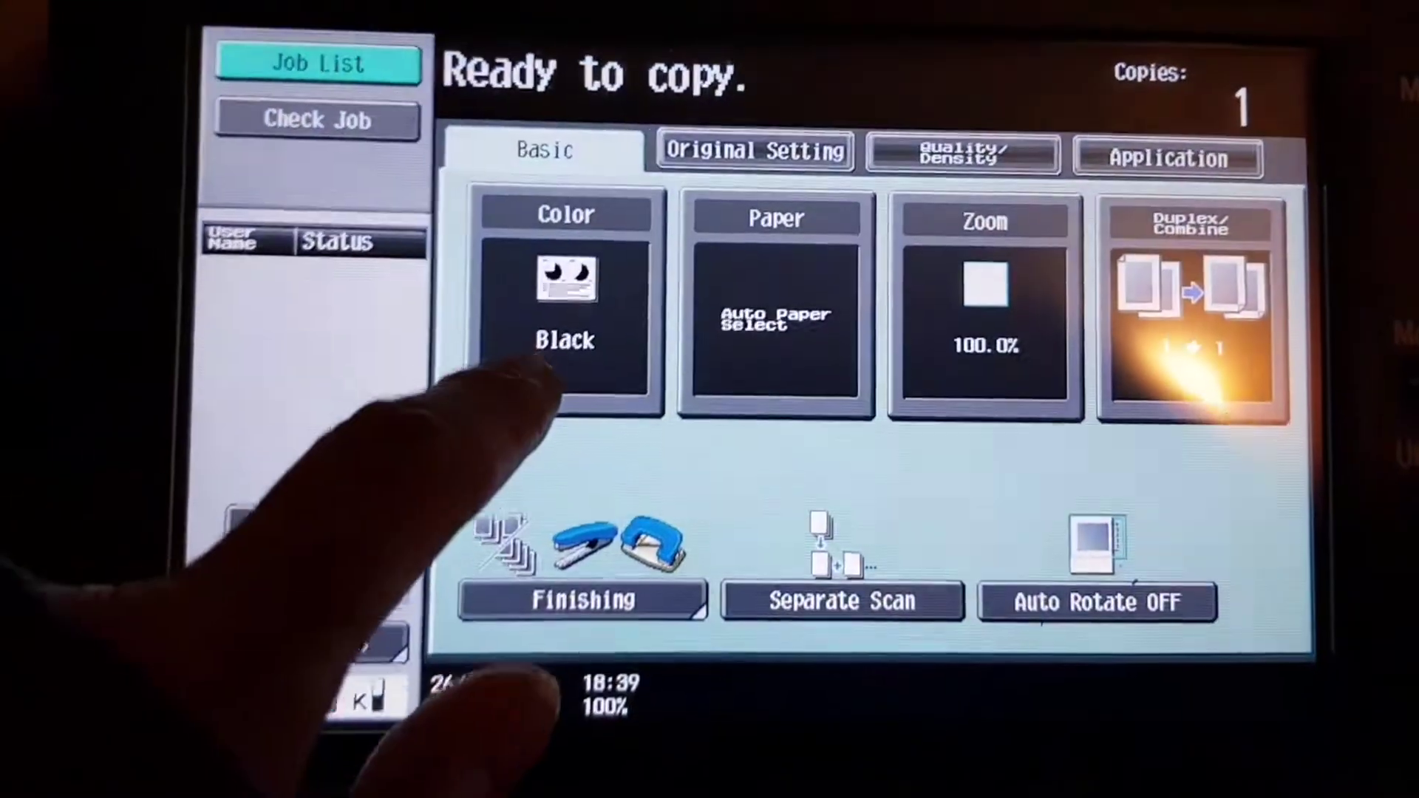
Step: Set the color mode to Full Color
{"action": "left_click", "coordinate": [536, 305]}
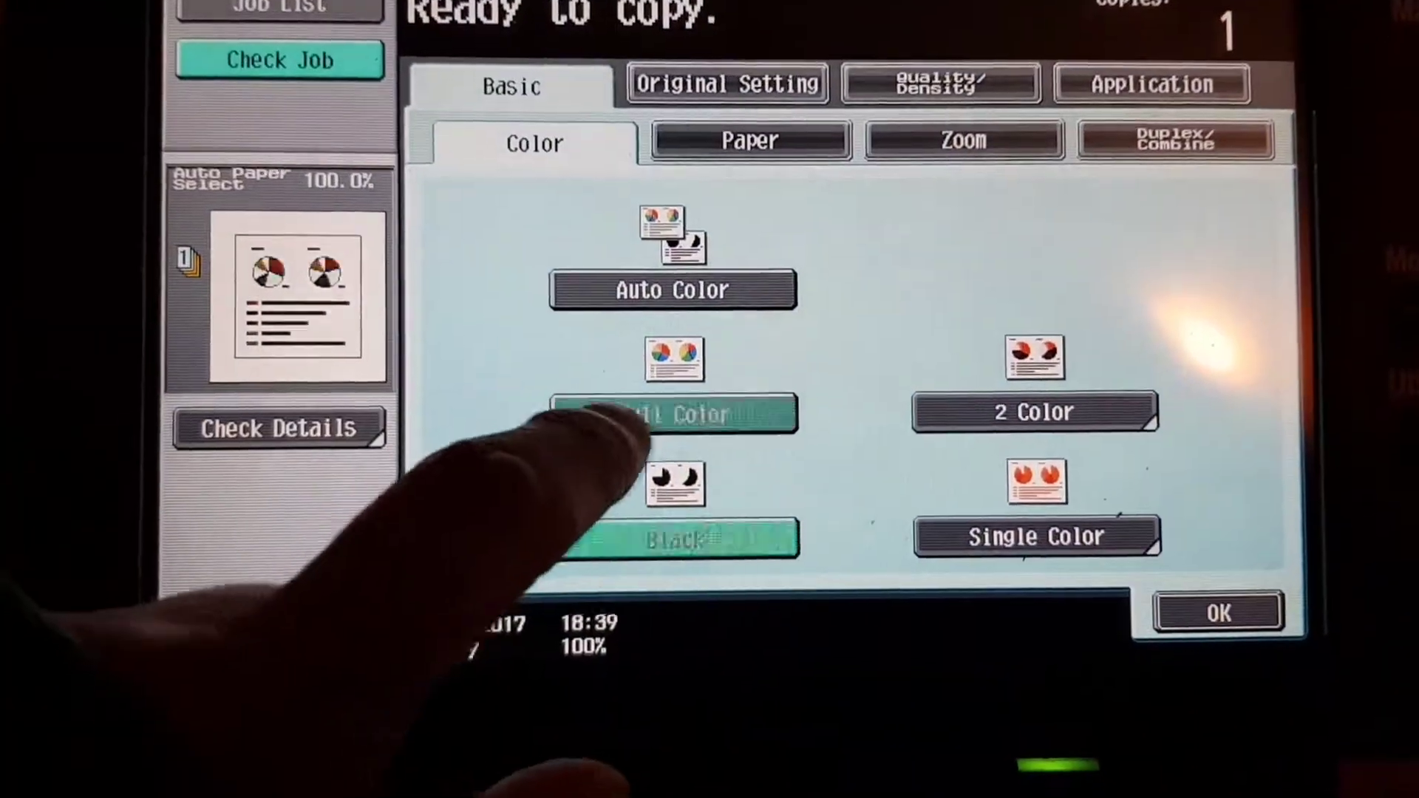
{"action": "left_click", "coordinate": [670, 434]}
{"action": "left_click", "coordinate": [1201, 630]}
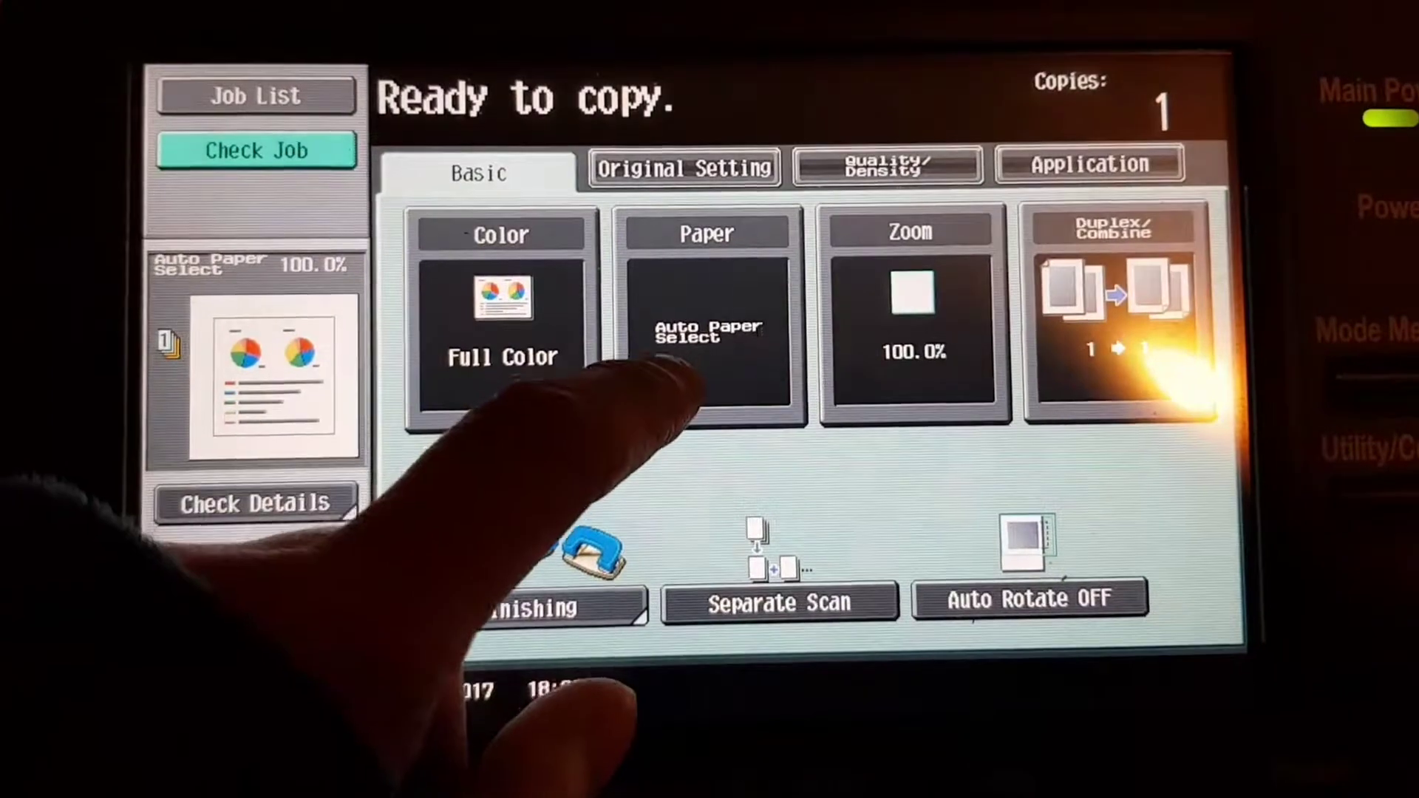
Step: Choose A4 paper from Tray 1
{"action": "left_click", "coordinate": [712, 273]}
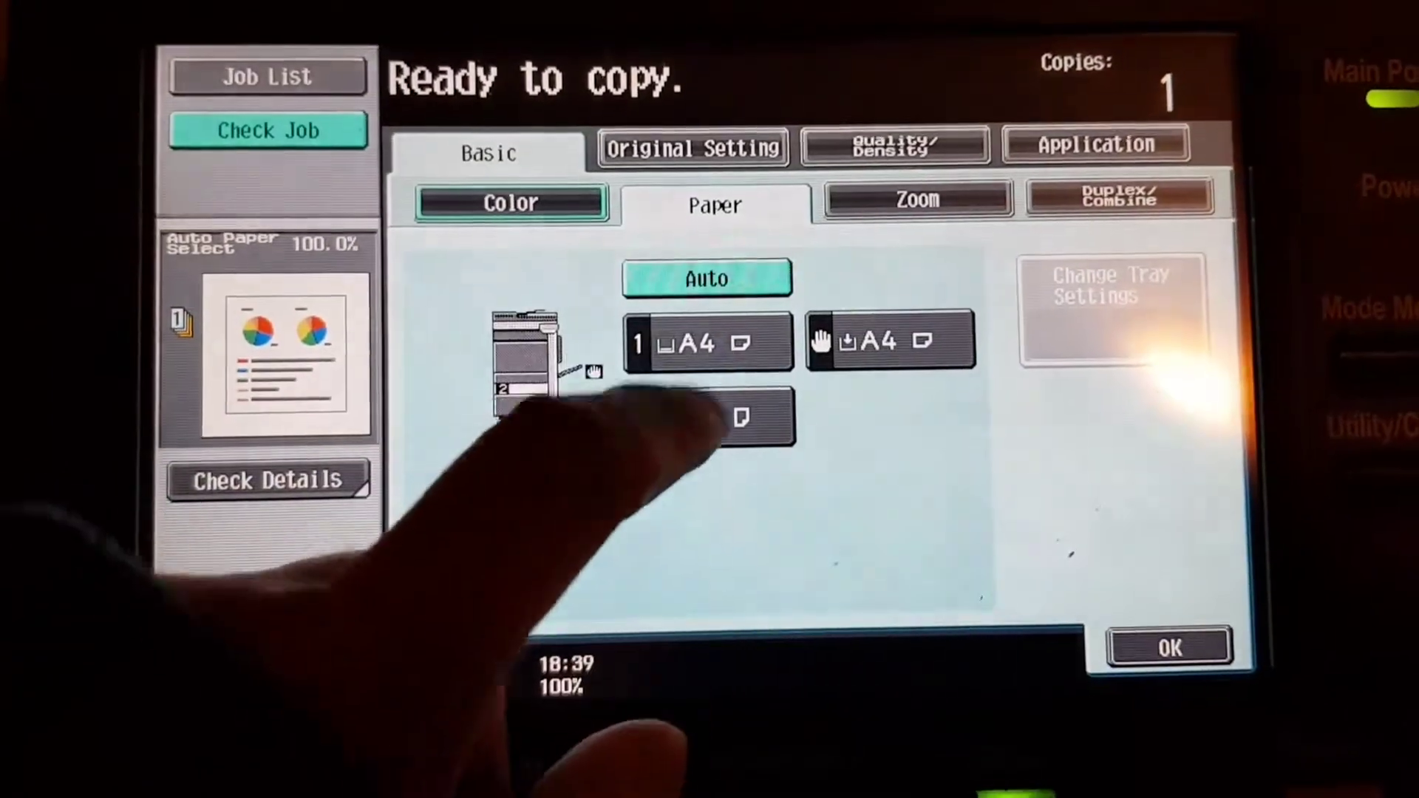
{"action": "left_click", "coordinate": [708, 331]}
{"action": "left_click", "coordinate": [1170, 637]}
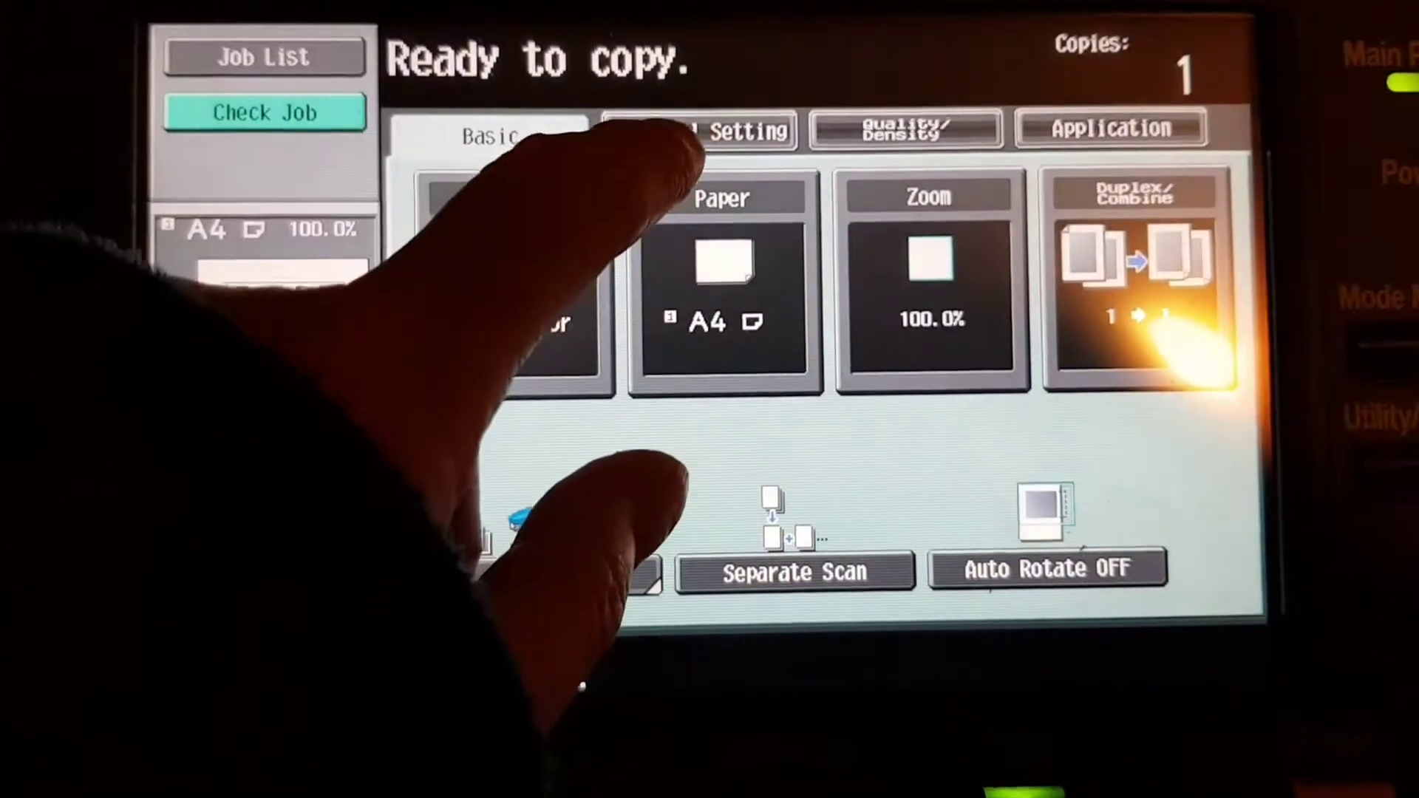
Step: Select A5 as the original size in Original Setting
{"action": "left_click", "coordinate": [694, 135]}
{"action": "left_click", "coordinate": [1109, 278]}
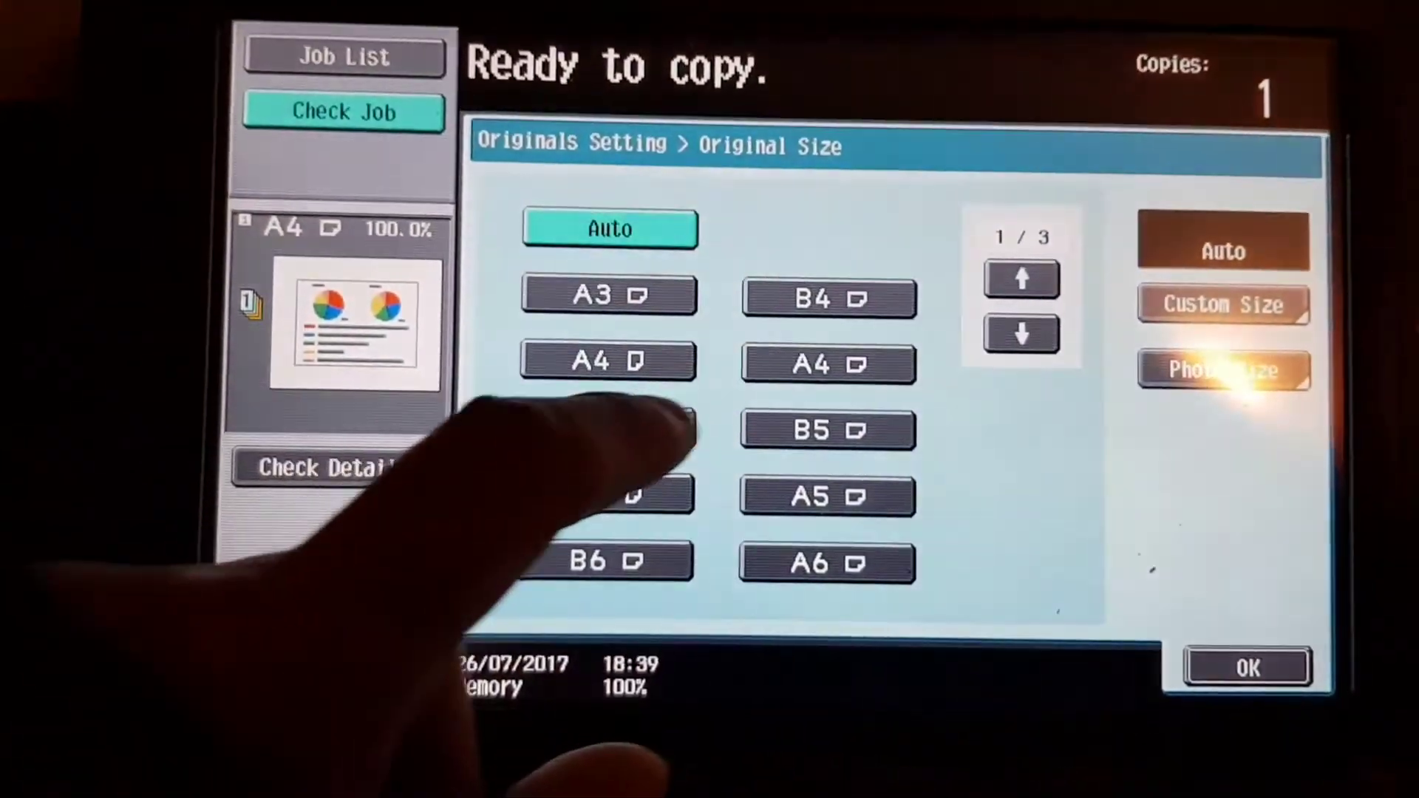
{"action": "left_click", "coordinate": [840, 475]}
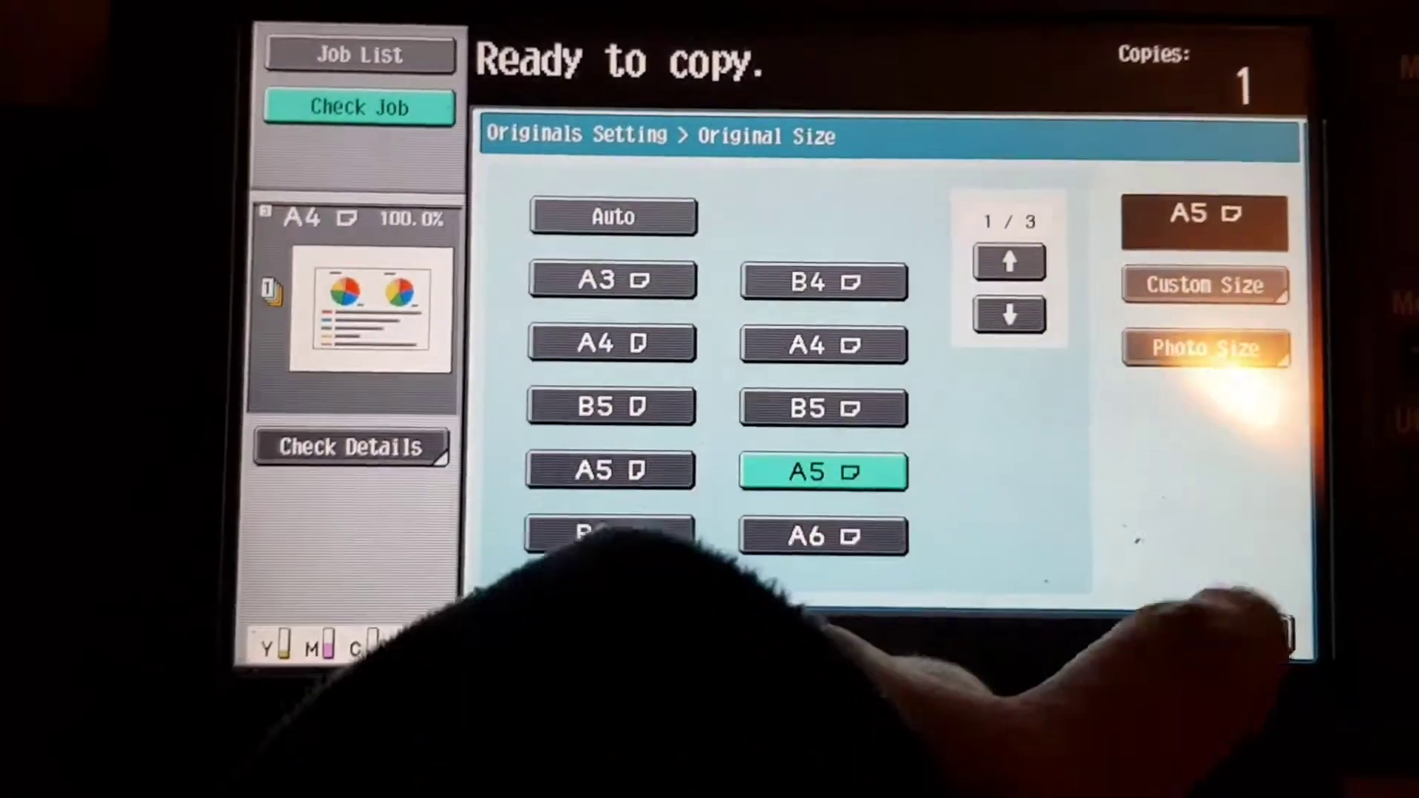
Step: Confirm the A5 original size and turn on Glossy quality
{"action": "left_click", "coordinate": [1264, 648]}
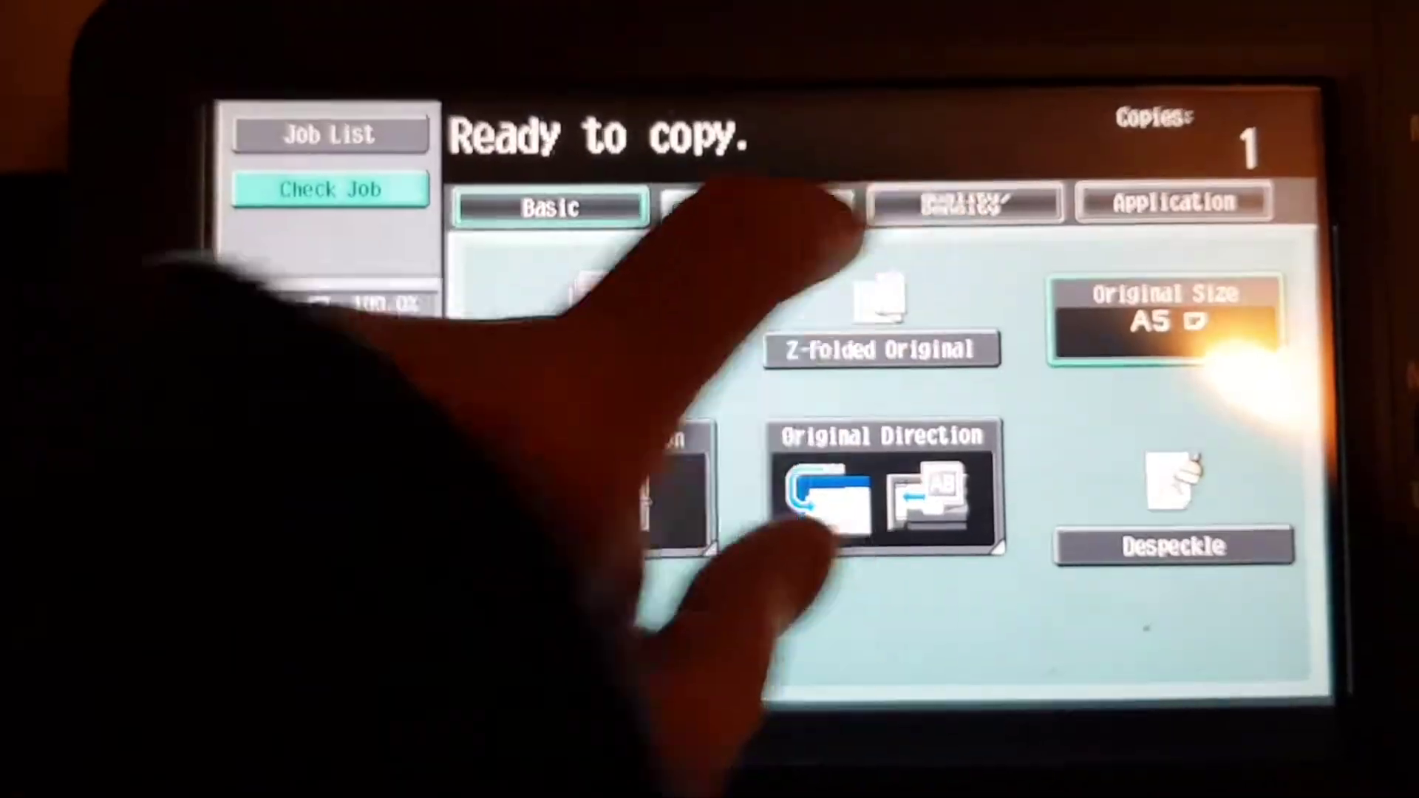
{"action": "left_click", "coordinate": [956, 148]}
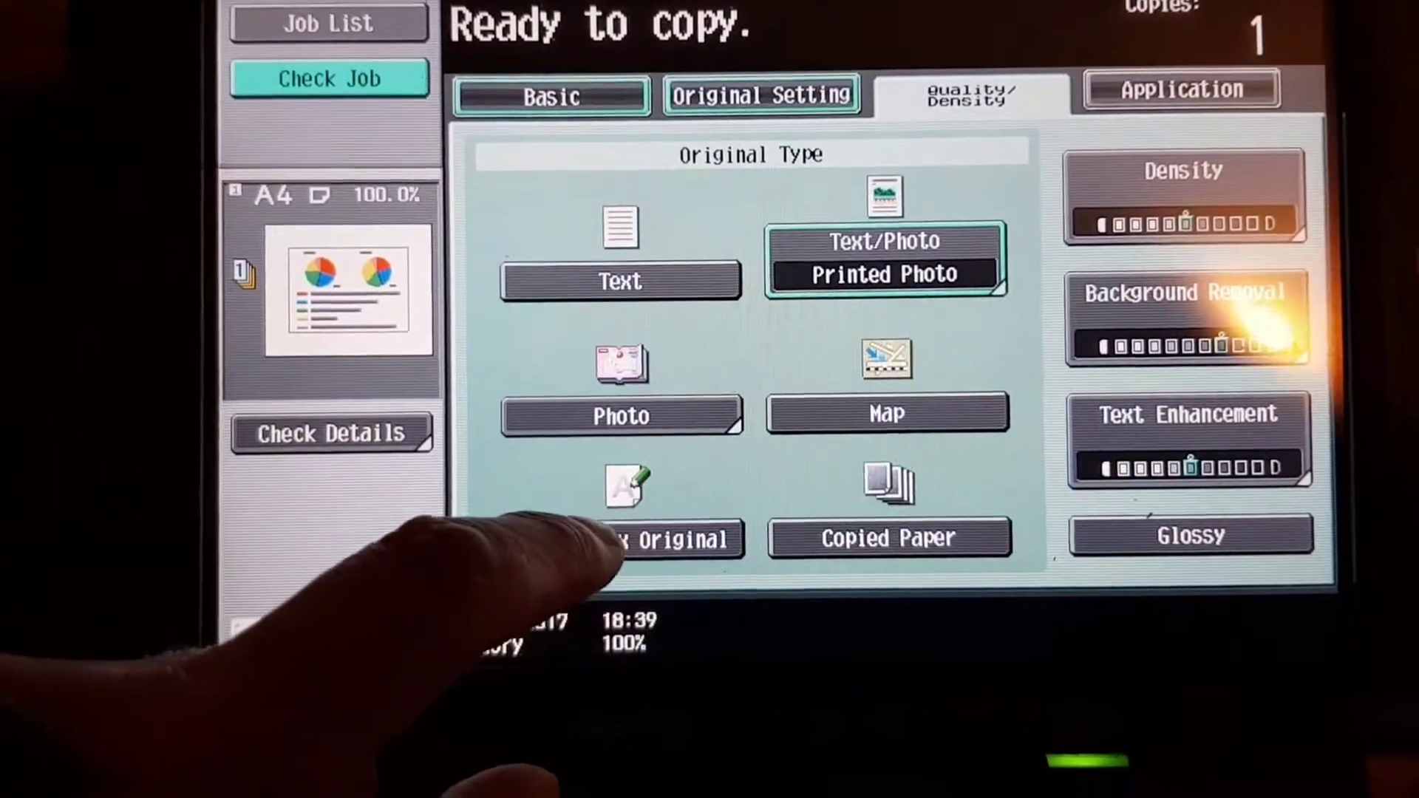
{"action": "left_click", "coordinate": [607, 635]}
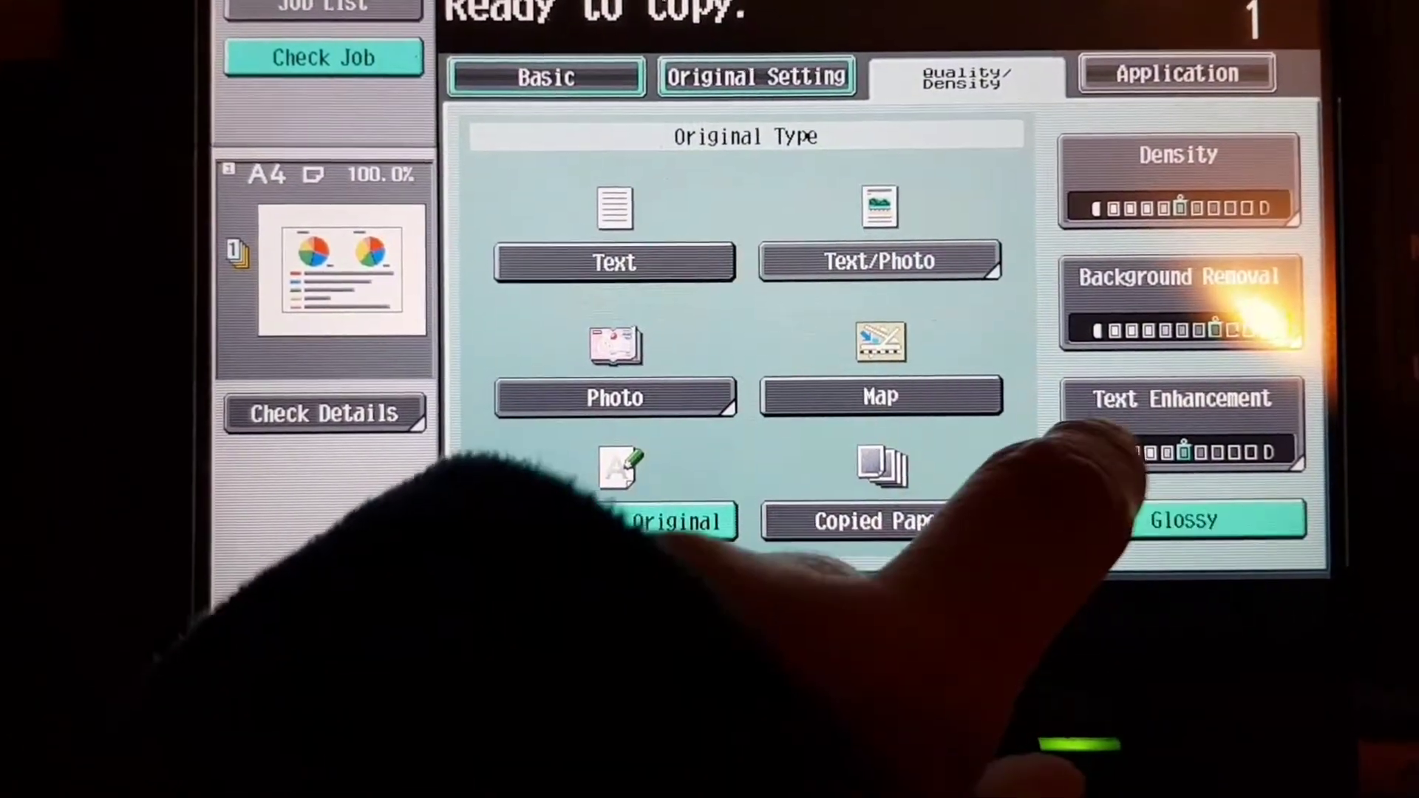
Step: Set Text Enhancement to its darkest level and make Background Removal darker
{"action": "left_click", "coordinate": [1181, 421]}
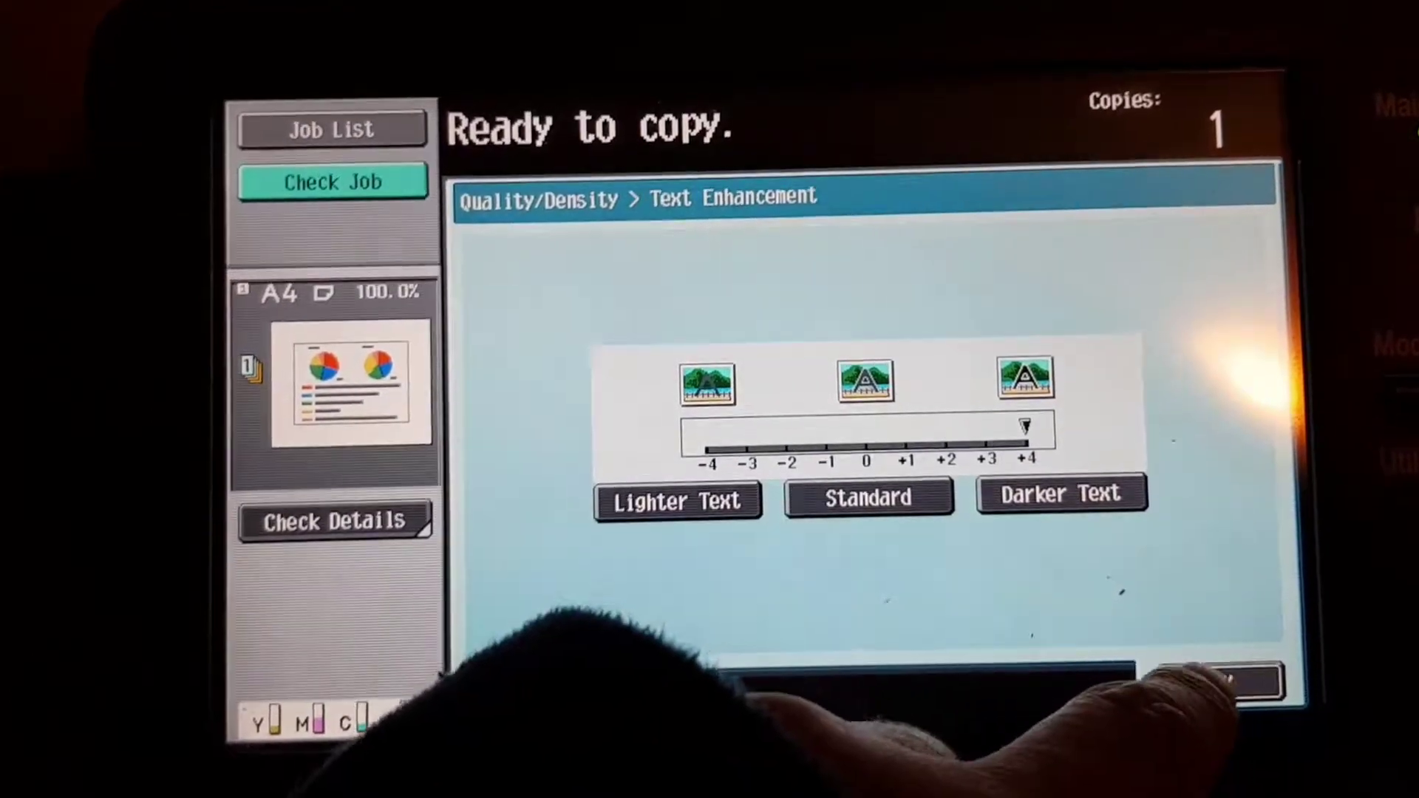
{"action": "left_click", "coordinate": [1219, 693]}
{"action": "left_click", "coordinate": [1143, 415]}
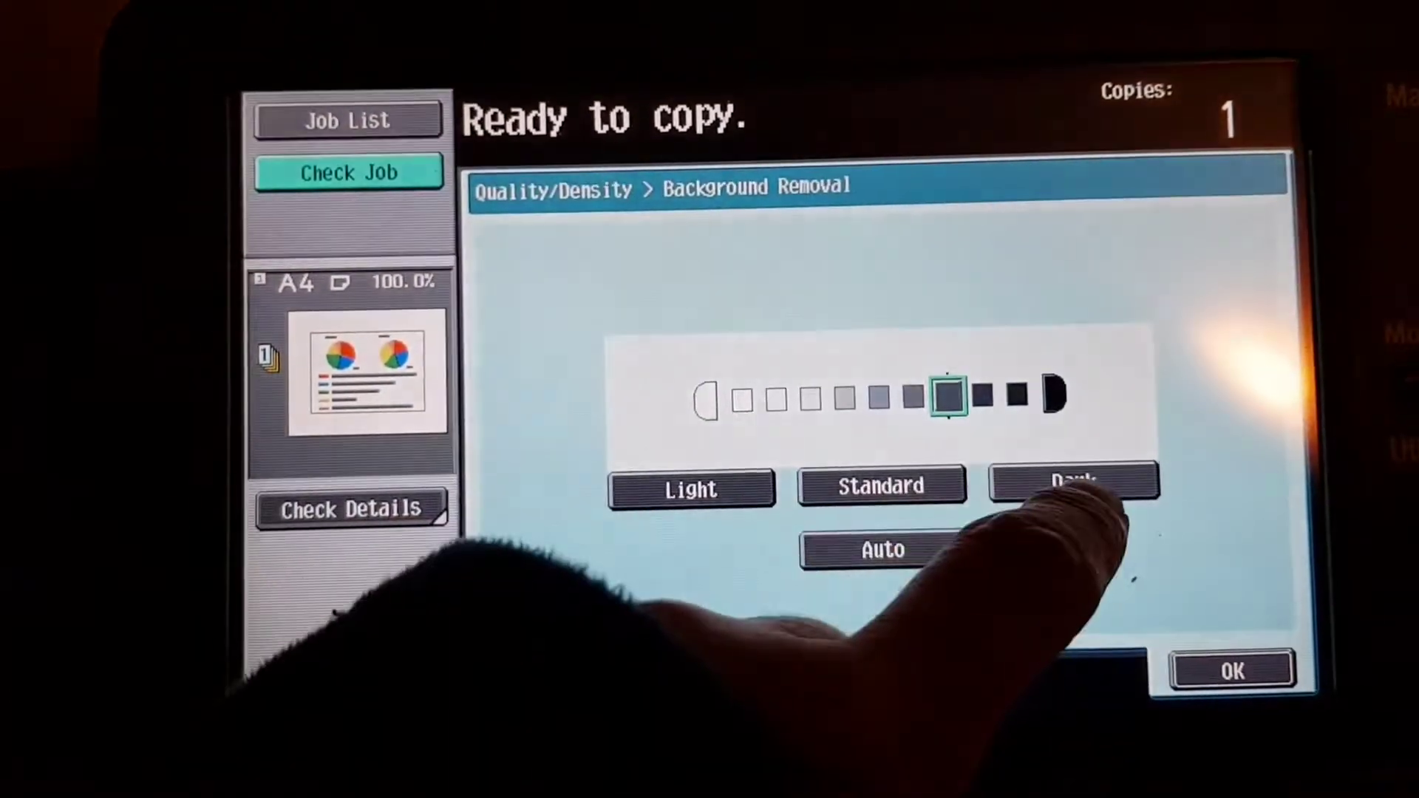
{"action": "left_click", "coordinate": [1220, 641]}
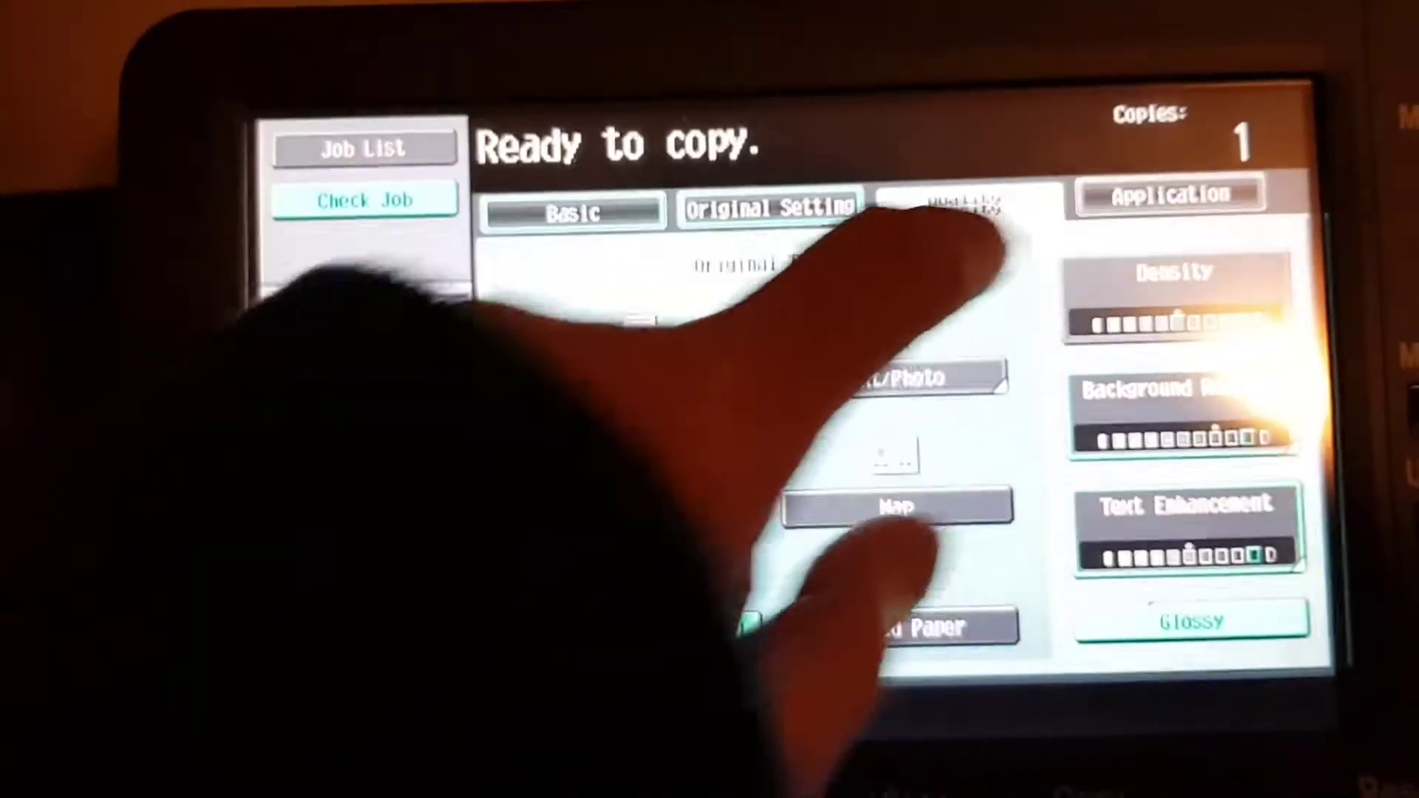
Step: Raise Contrast under Application > Edit Color > Color Adjust
{"action": "left_click", "coordinate": [1153, 110]}
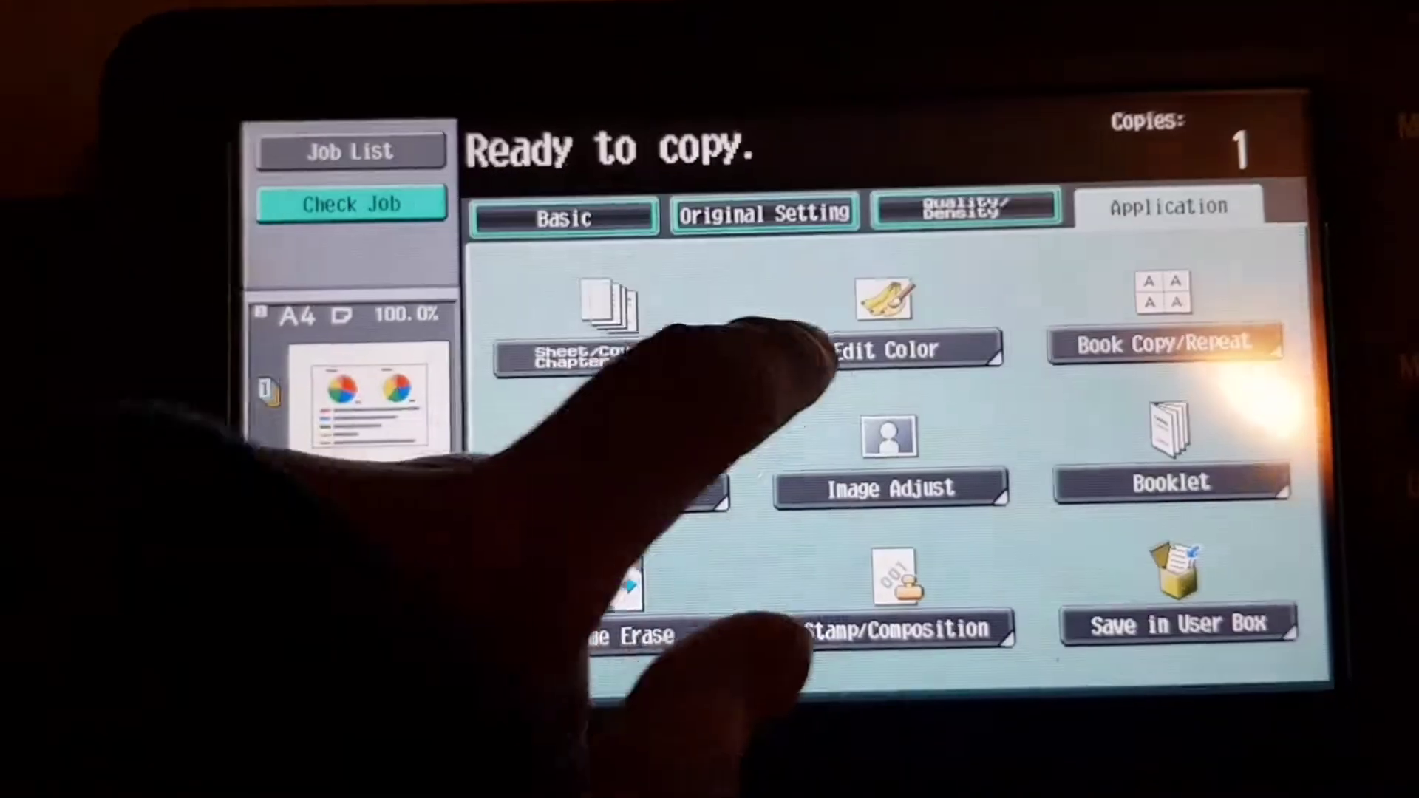
{"action": "left_click", "coordinate": [901, 361]}
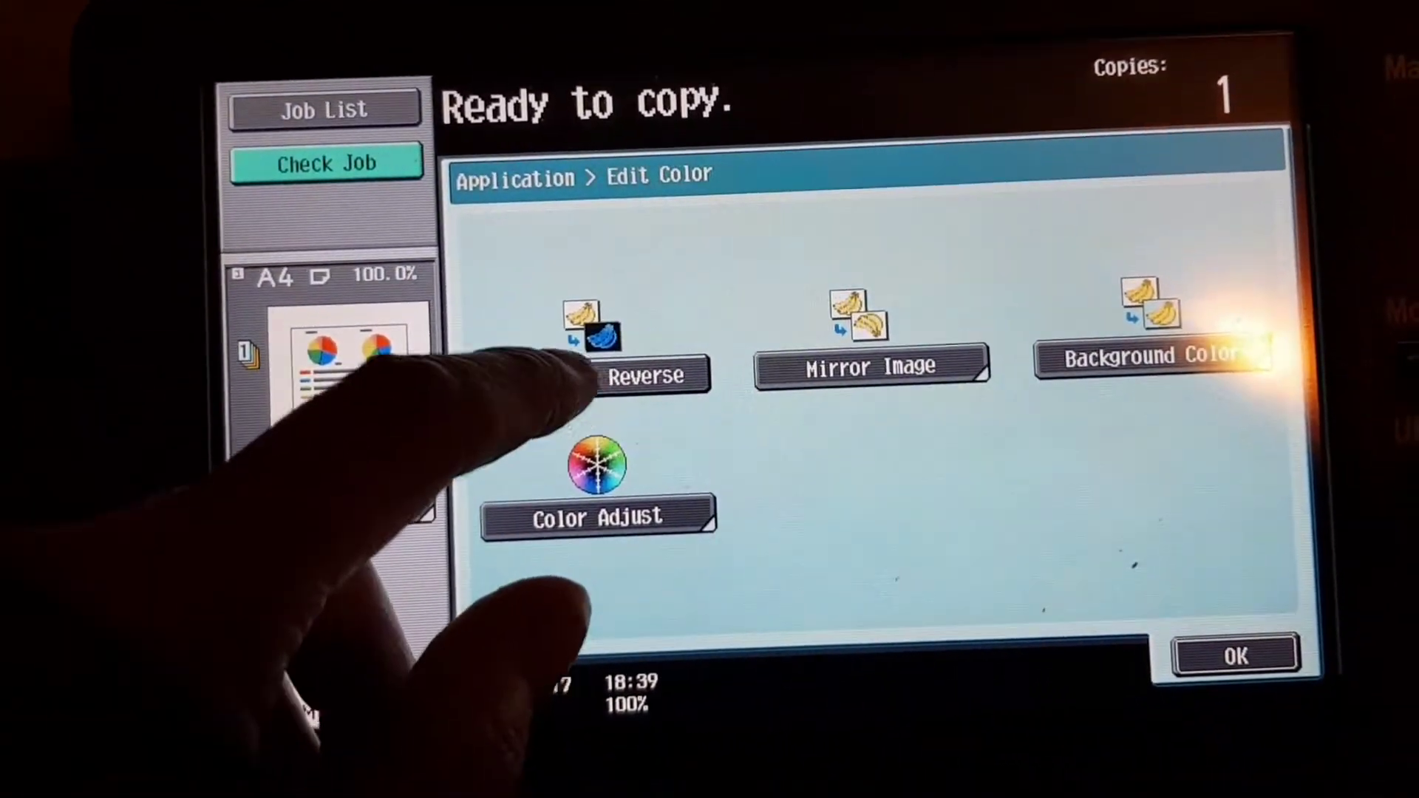
{"action": "left_click", "coordinate": [599, 504]}
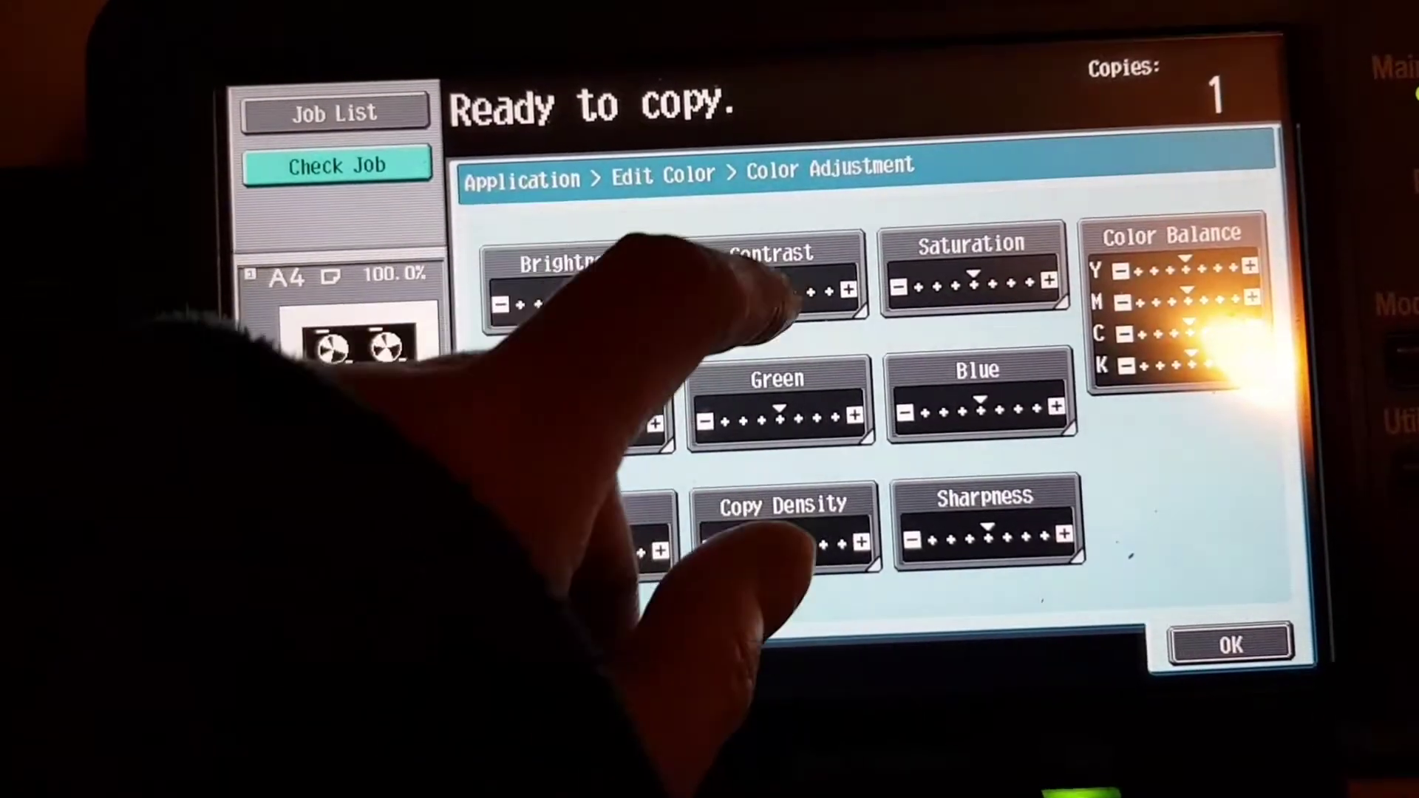
{"action": "left_click", "coordinate": [776, 283]}
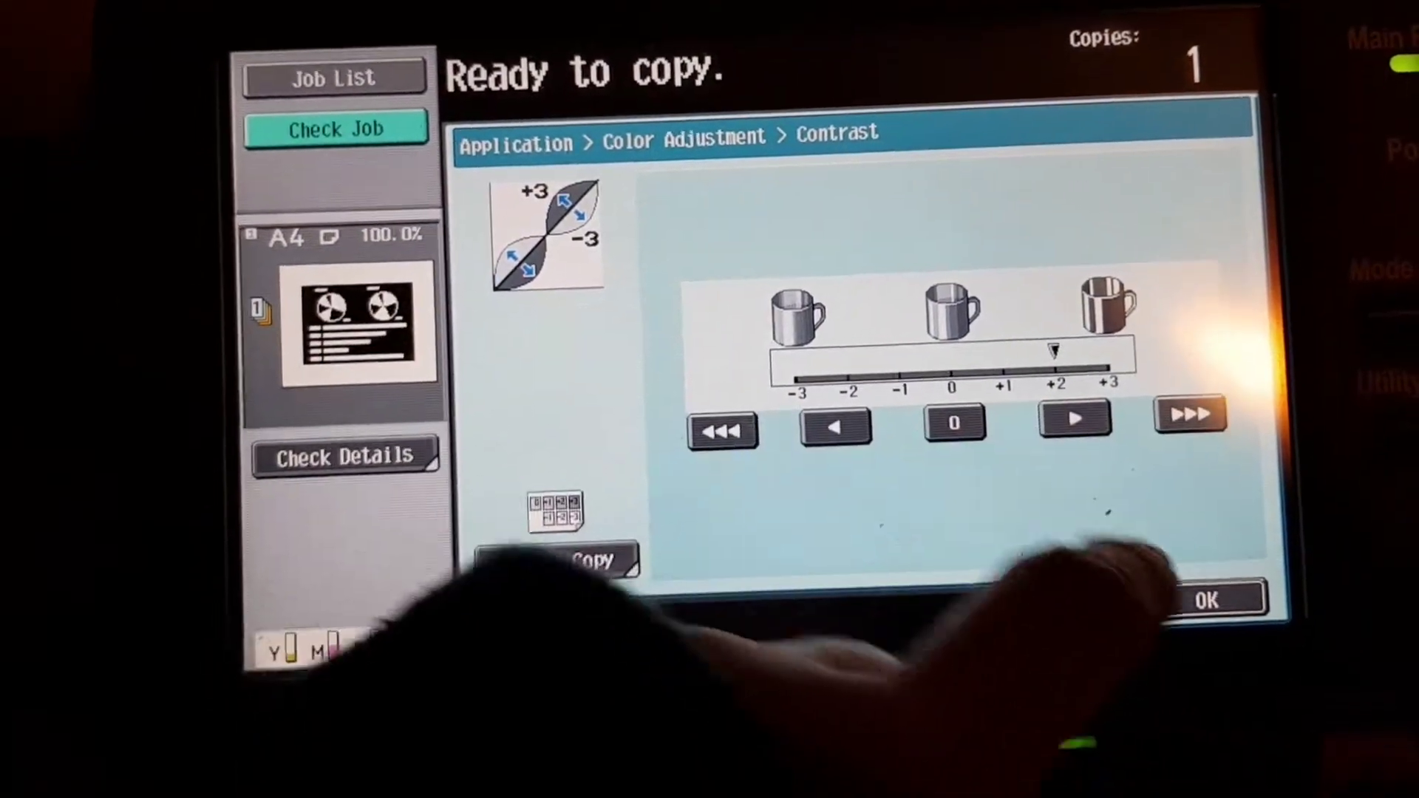
{"action": "left_click", "coordinate": [1205, 629]}
Step: Raise Saturation to +3
{"action": "left_click", "coordinate": [950, 216]}
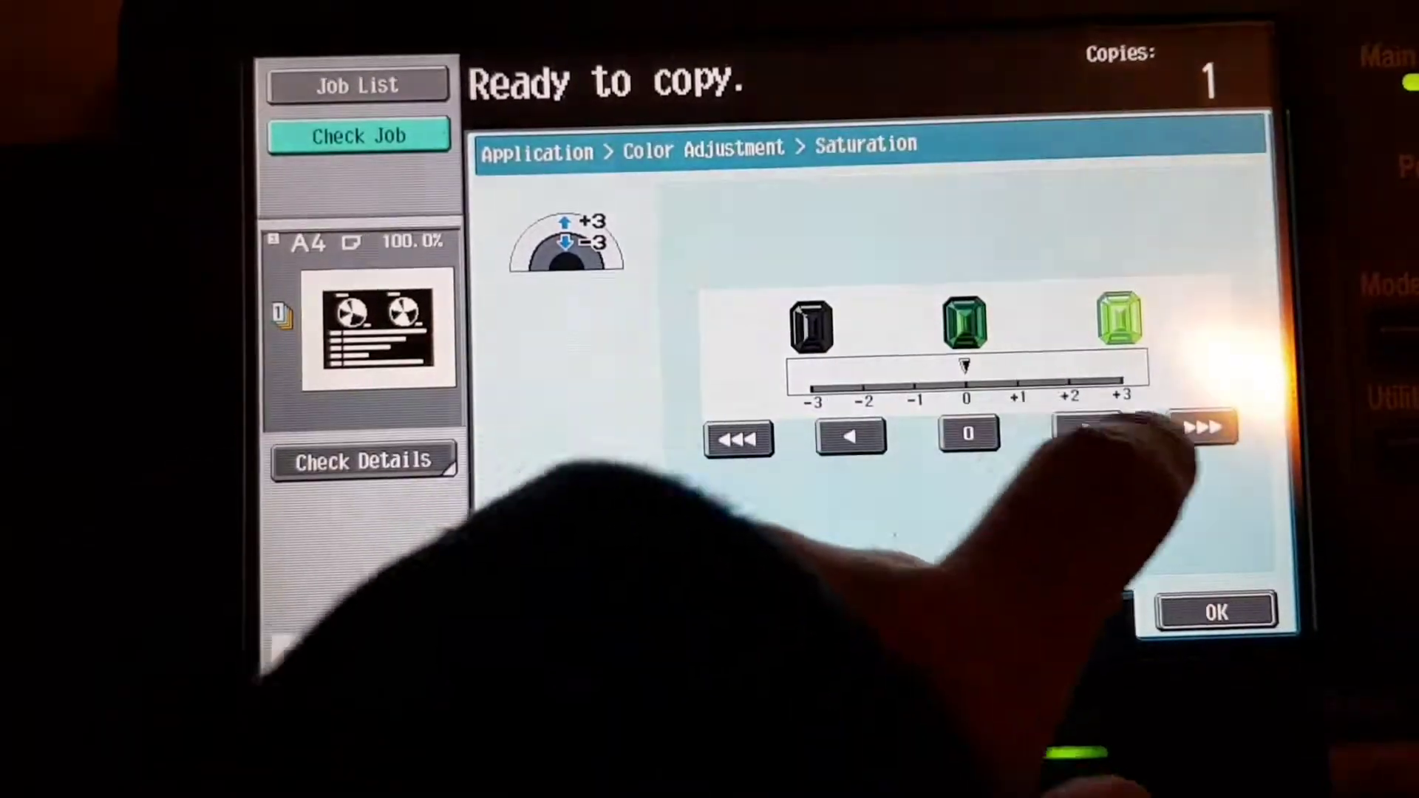
{"action": "left_click", "coordinate": [1078, 439]}
{"action": "left_click", "coordinate": [1077, 438]}
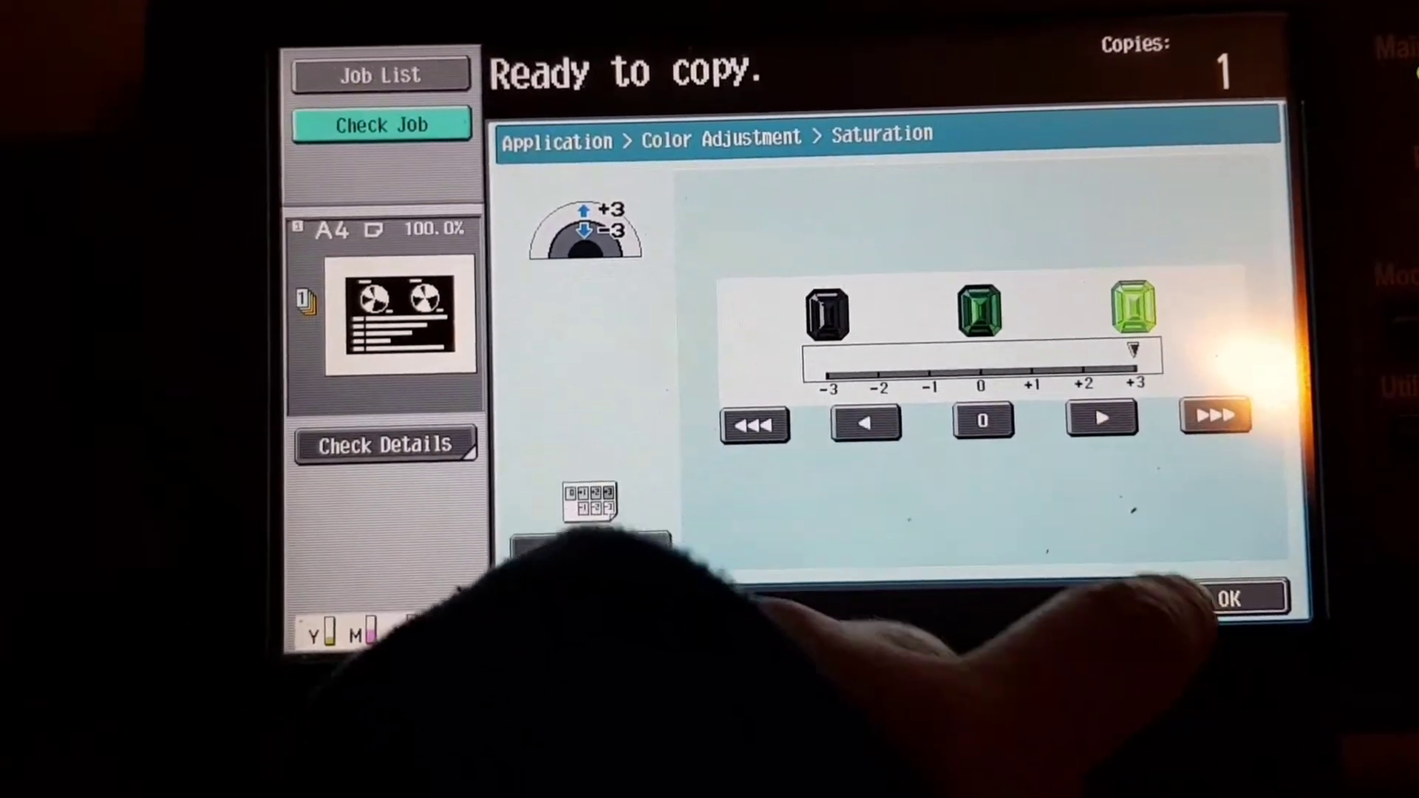
{"action": "left_click", "coordinate": [1228, 599]}
Step: Raise Copy Density to +3 and confirm Sharpness at maximum
{"action": "left_click", "coordinate": [777, 454]}
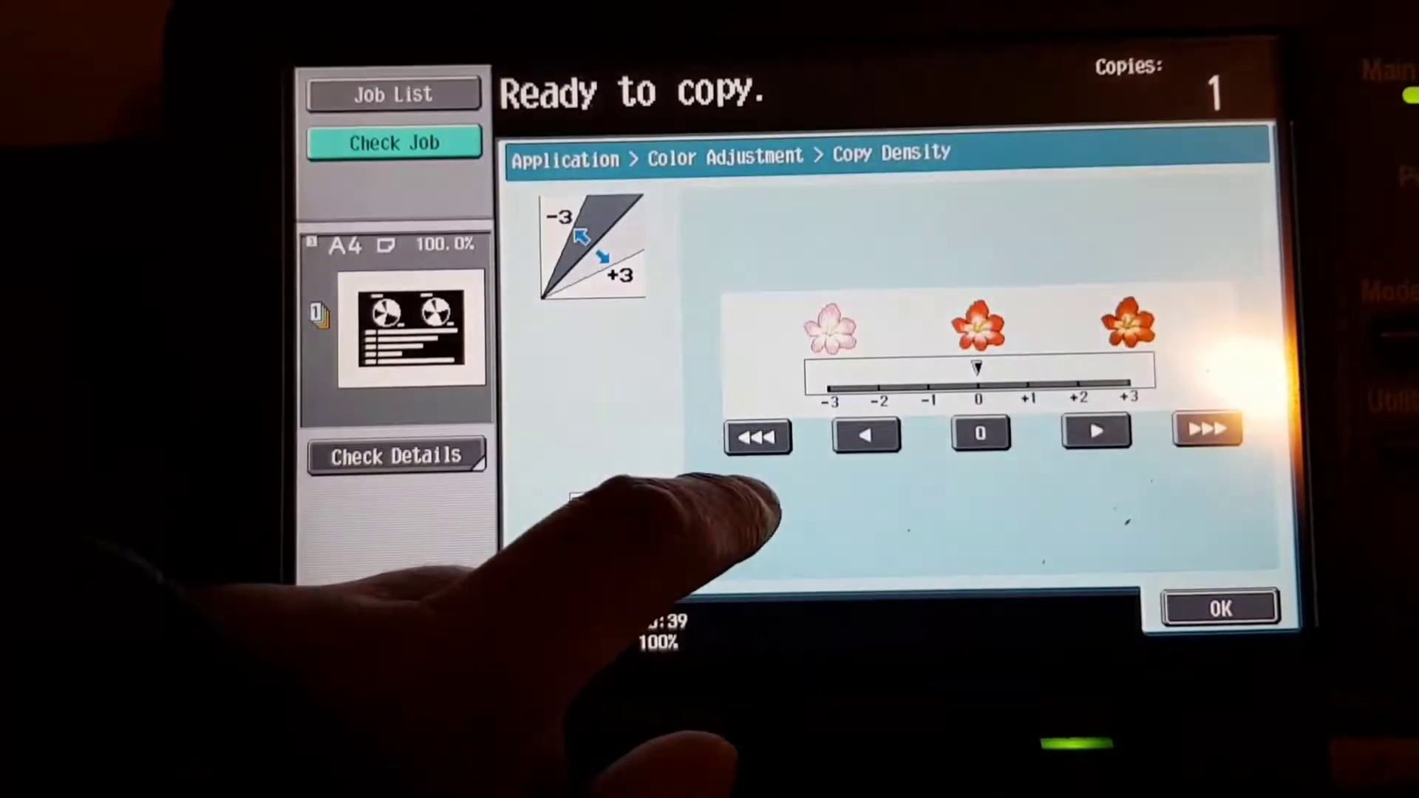
{"action": "left_click", "coordinate": [1090, 433]}
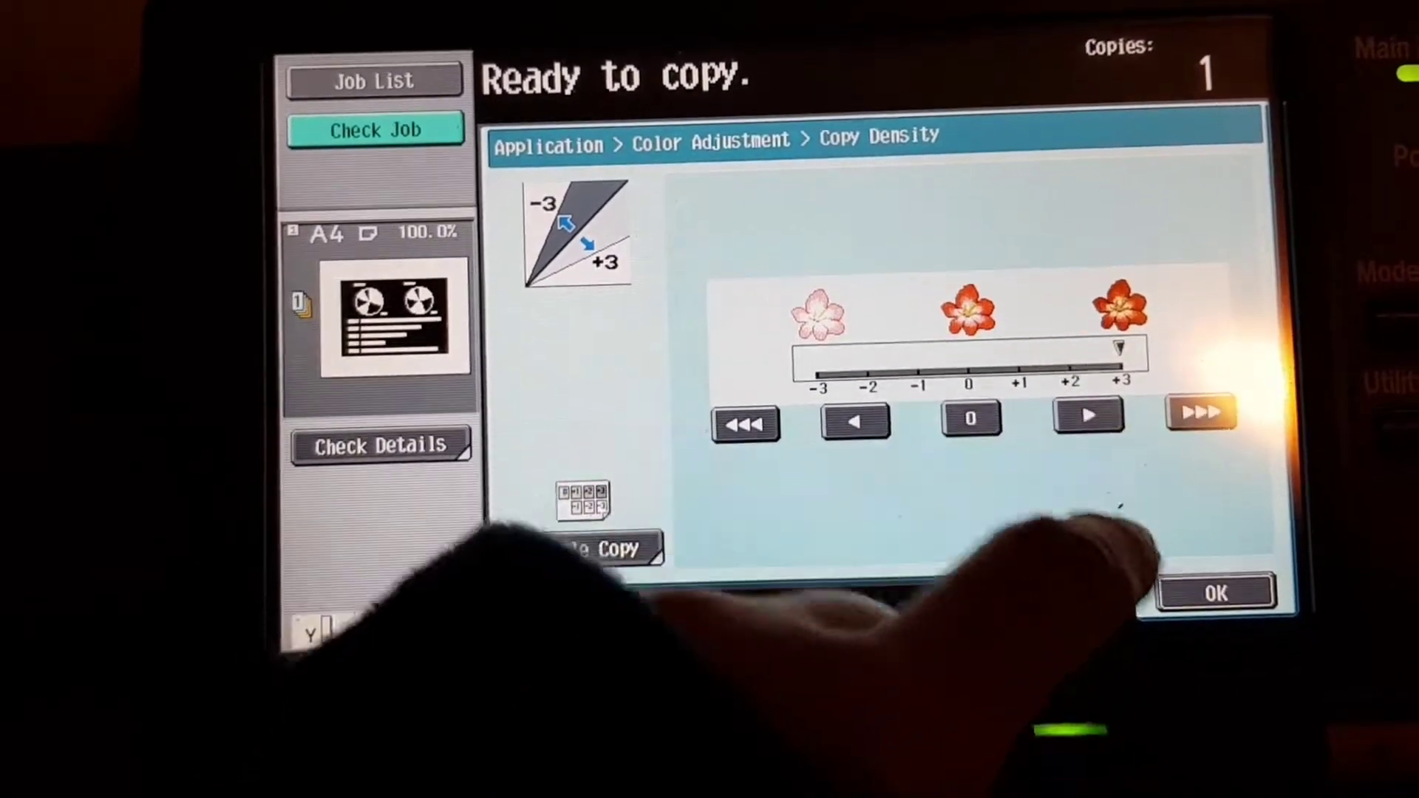
{"action": "left_click", "coordinate": [1222, 603]}
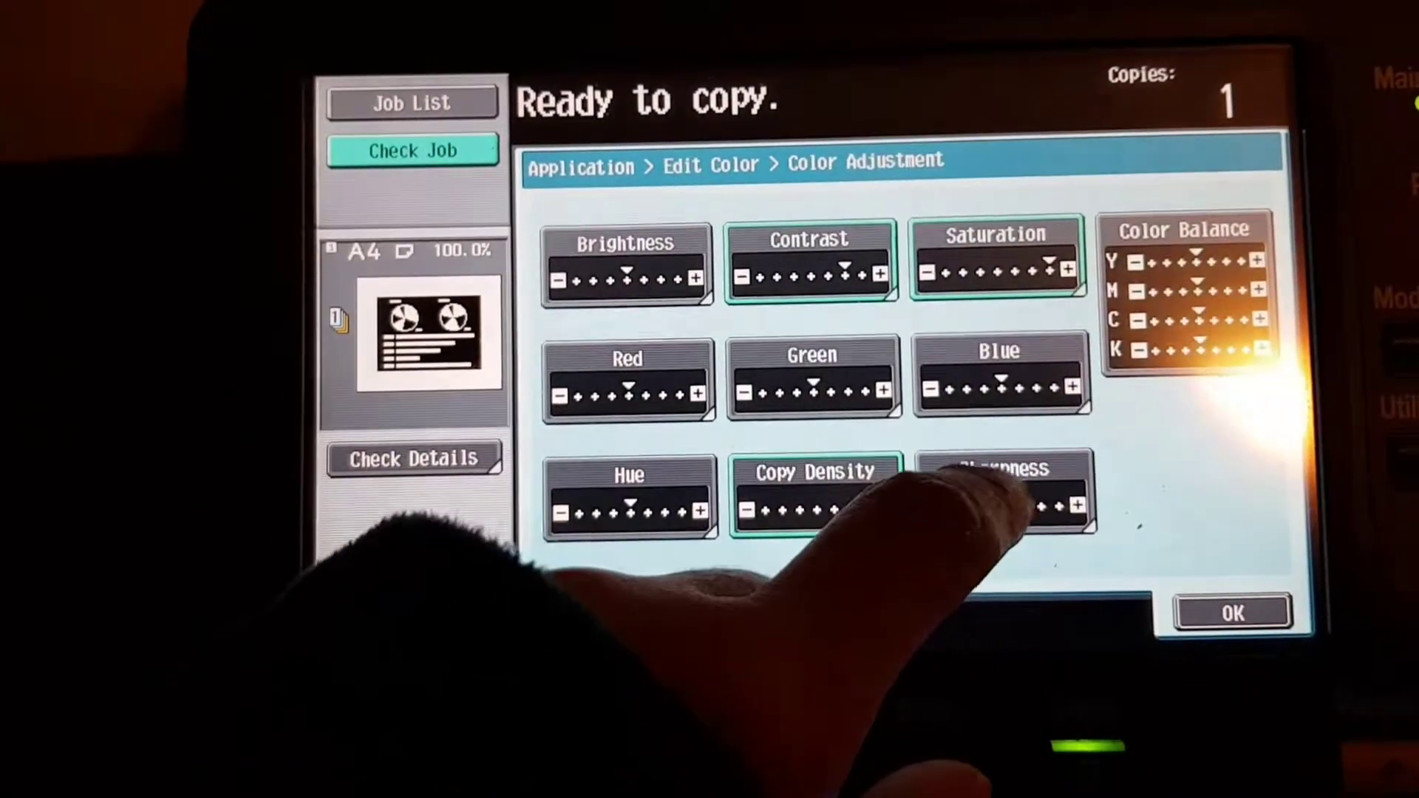
{"action": "left_click", "coordinate": [1004, 494]}
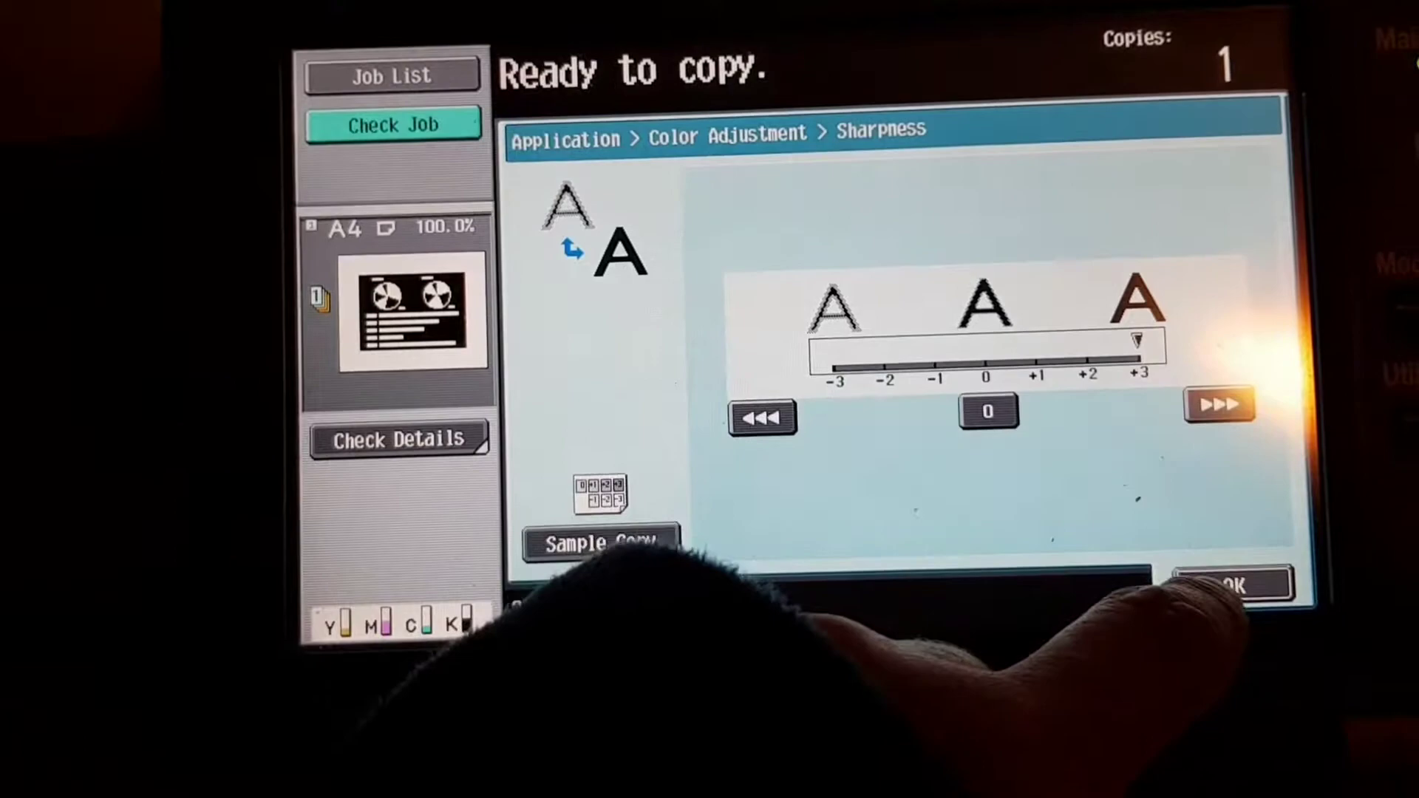
{"action": "left_click", "coordinate": [1238, 603]}
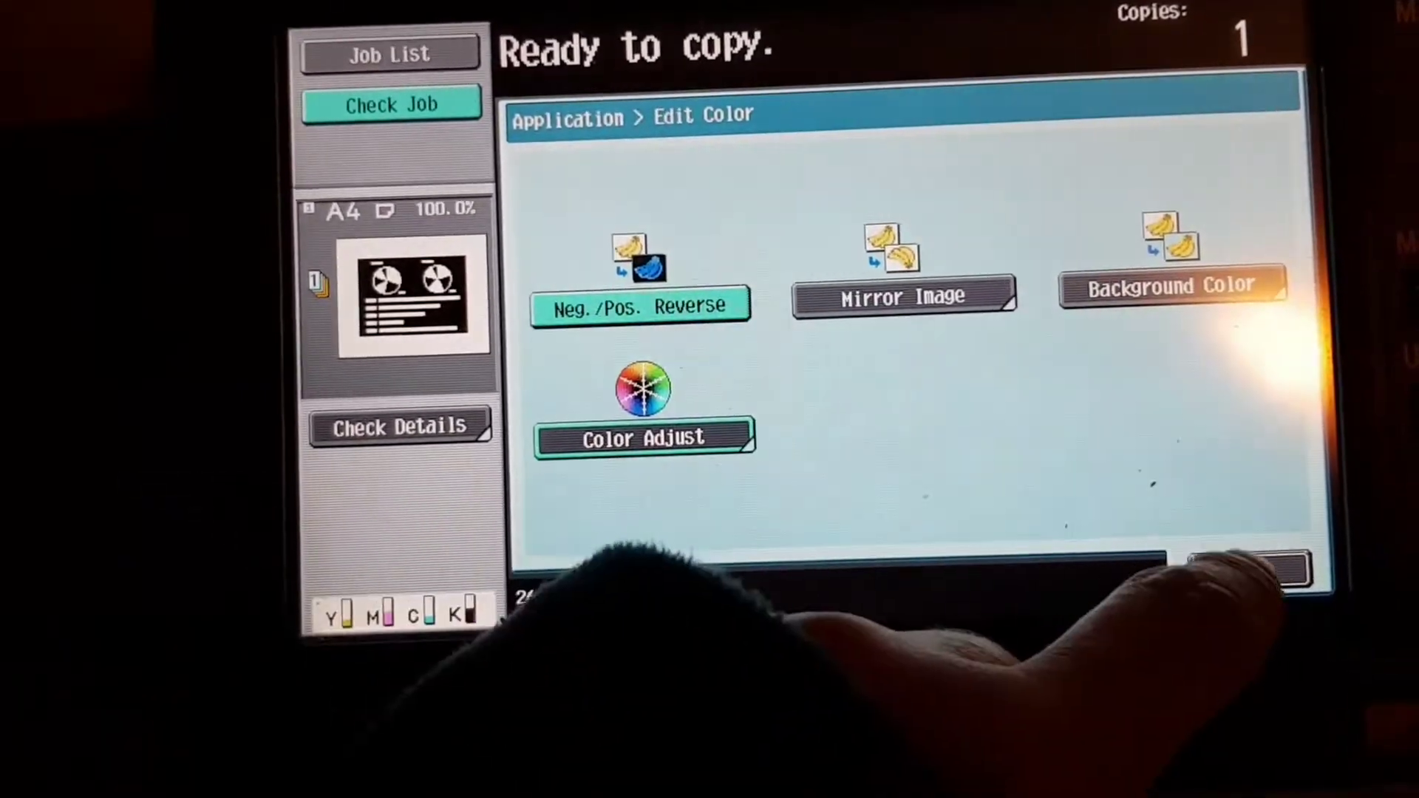
Step: Return to the Basic tab and pick the 141.4% A4▸A3 zoom
{"action": "left_click", "coordinate": [1242, 570]}
{"action": "left_click", "coordinate": [604, 111]}
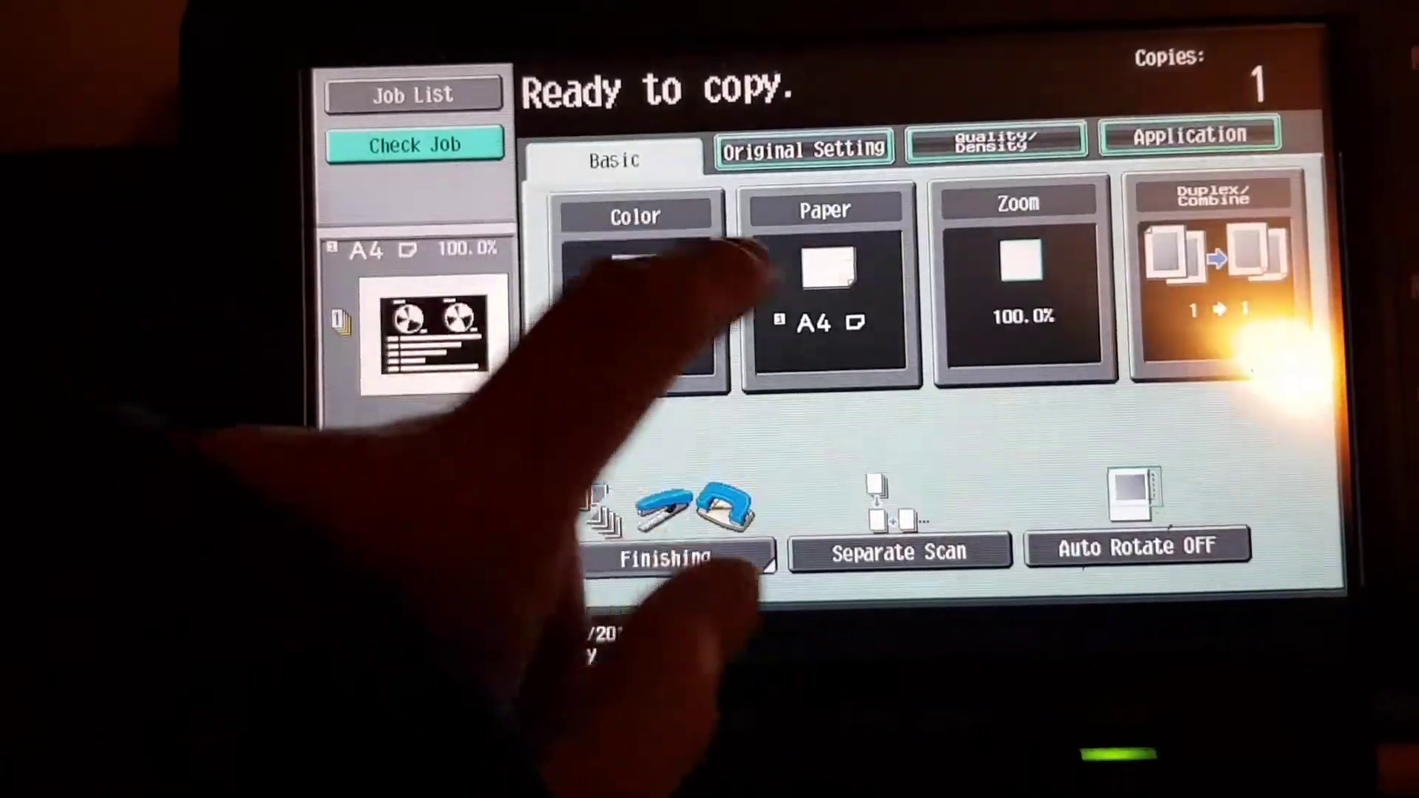
{"action": "left_click", "coordinate": [1020, 283]}
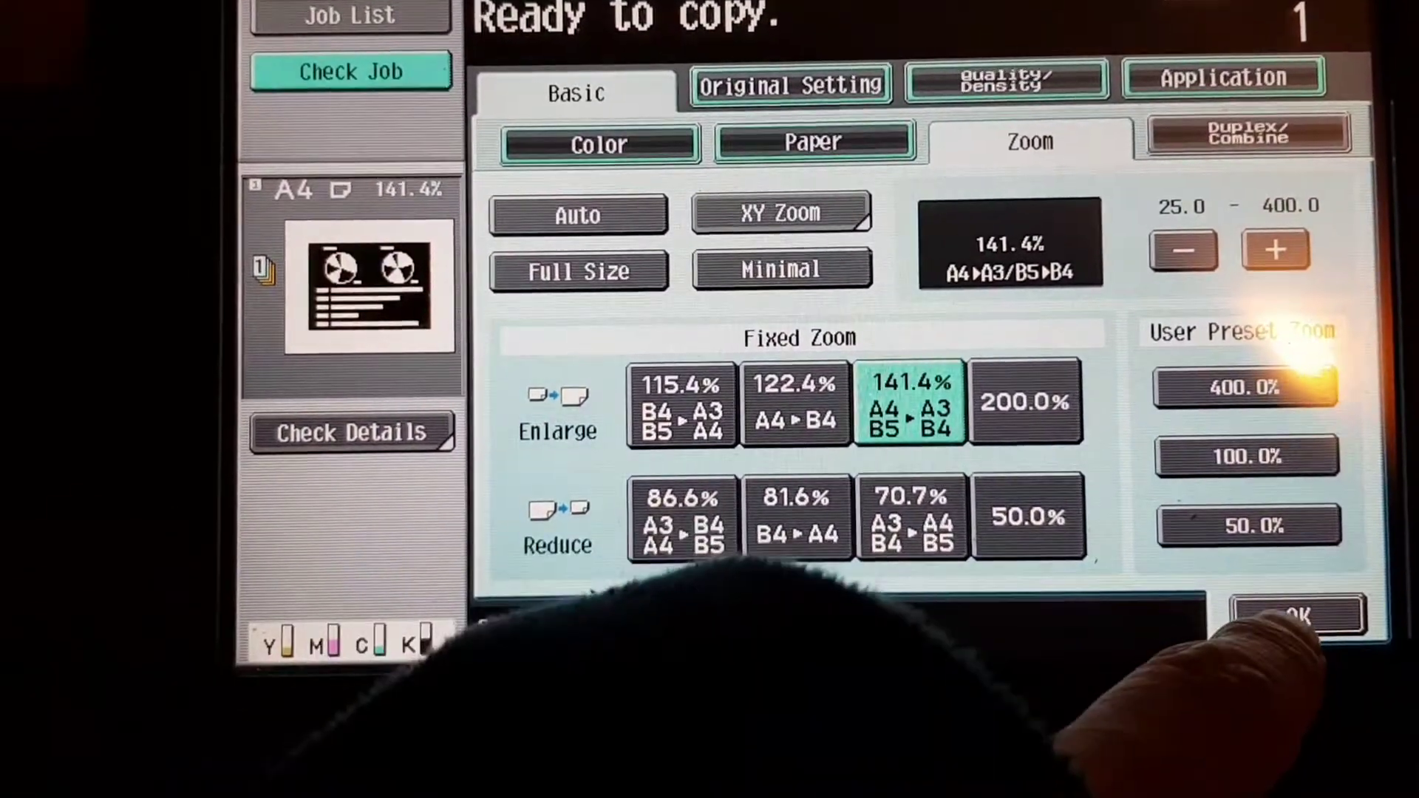
Step: Confirm the 141.4% zoom setting
{"action": "left_click", "coordinate": [1291, 616]}
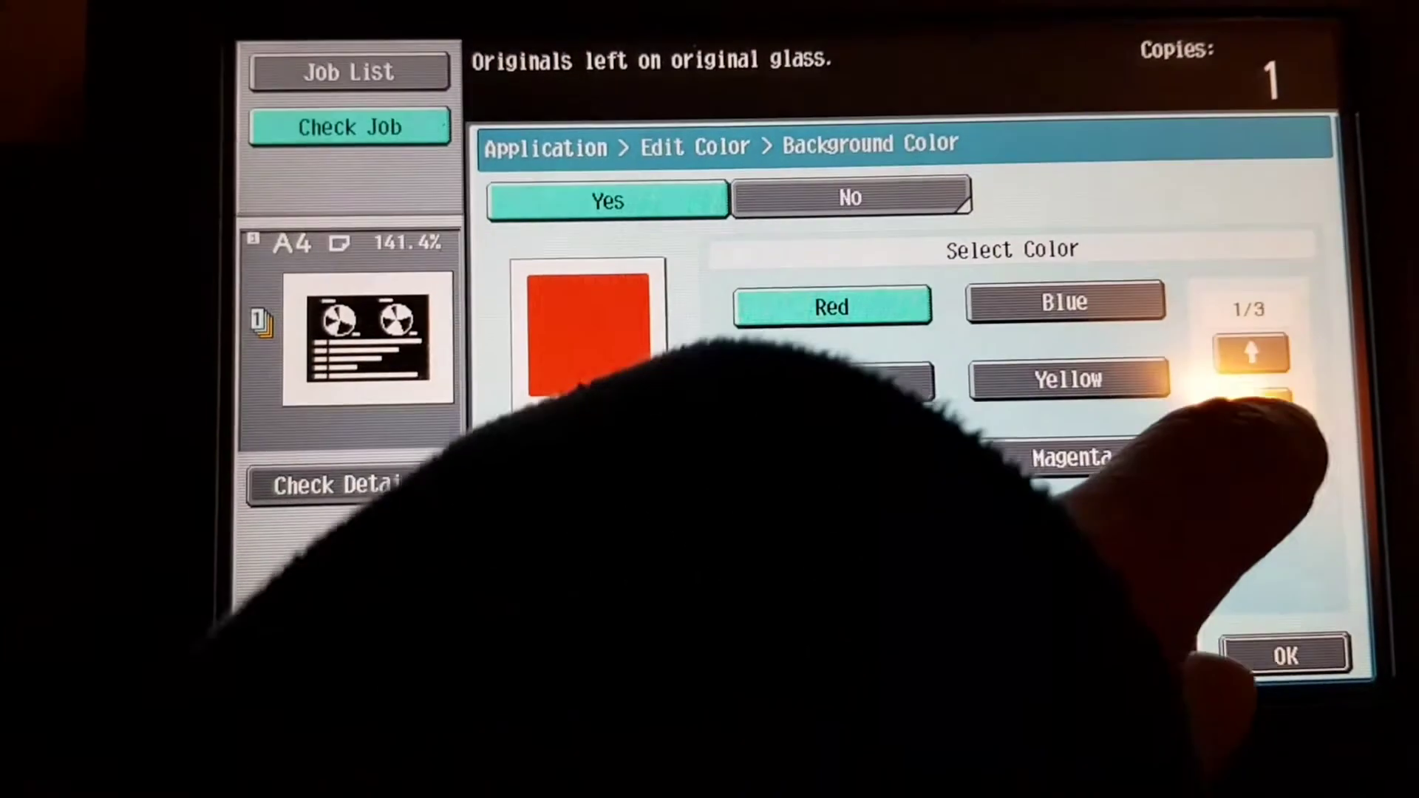
Step: Change the background color from red to Brown on page 2/3 and confirm
{"action": "left_click", "coordinate": [1250, 405]}
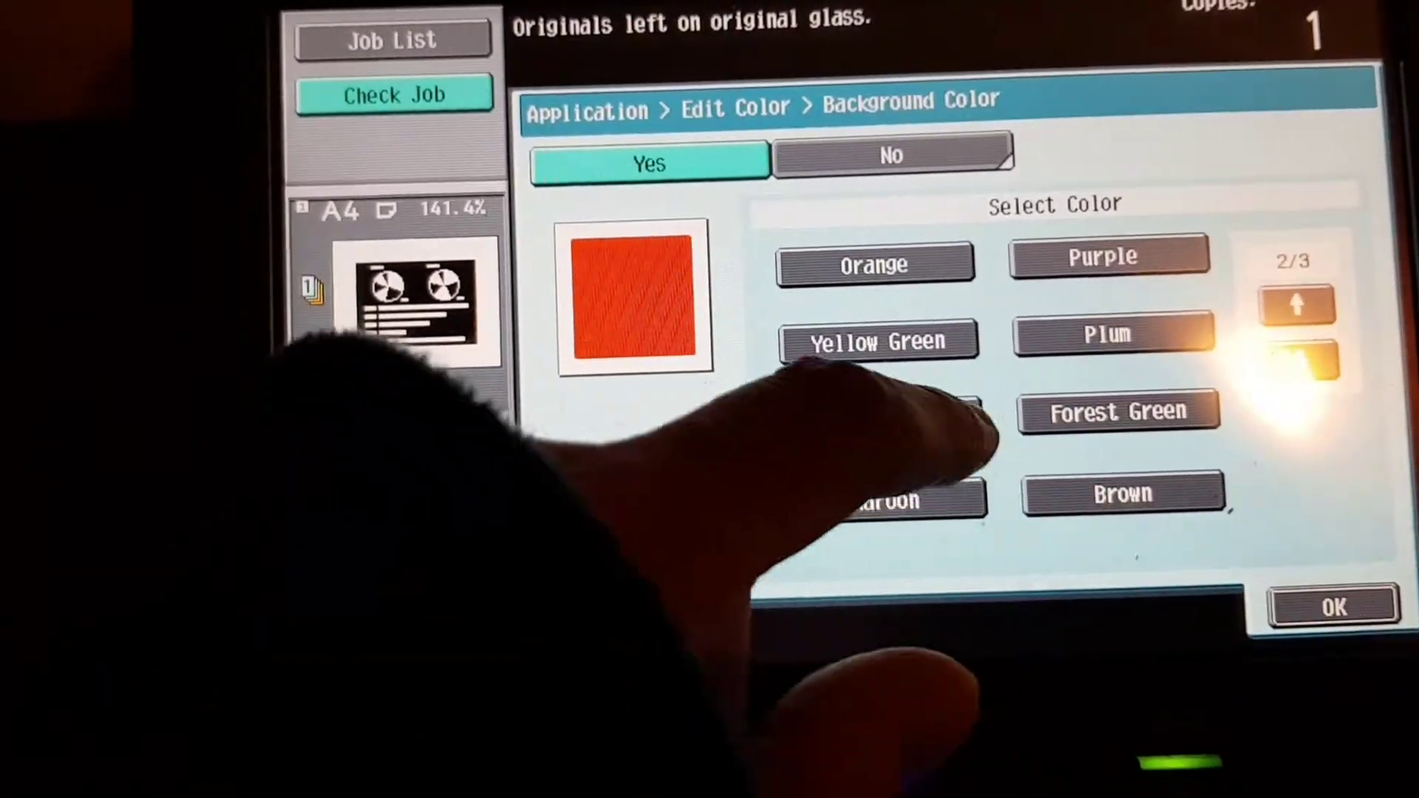
{"action": "left_click", "coordinate": [1123, 496]}
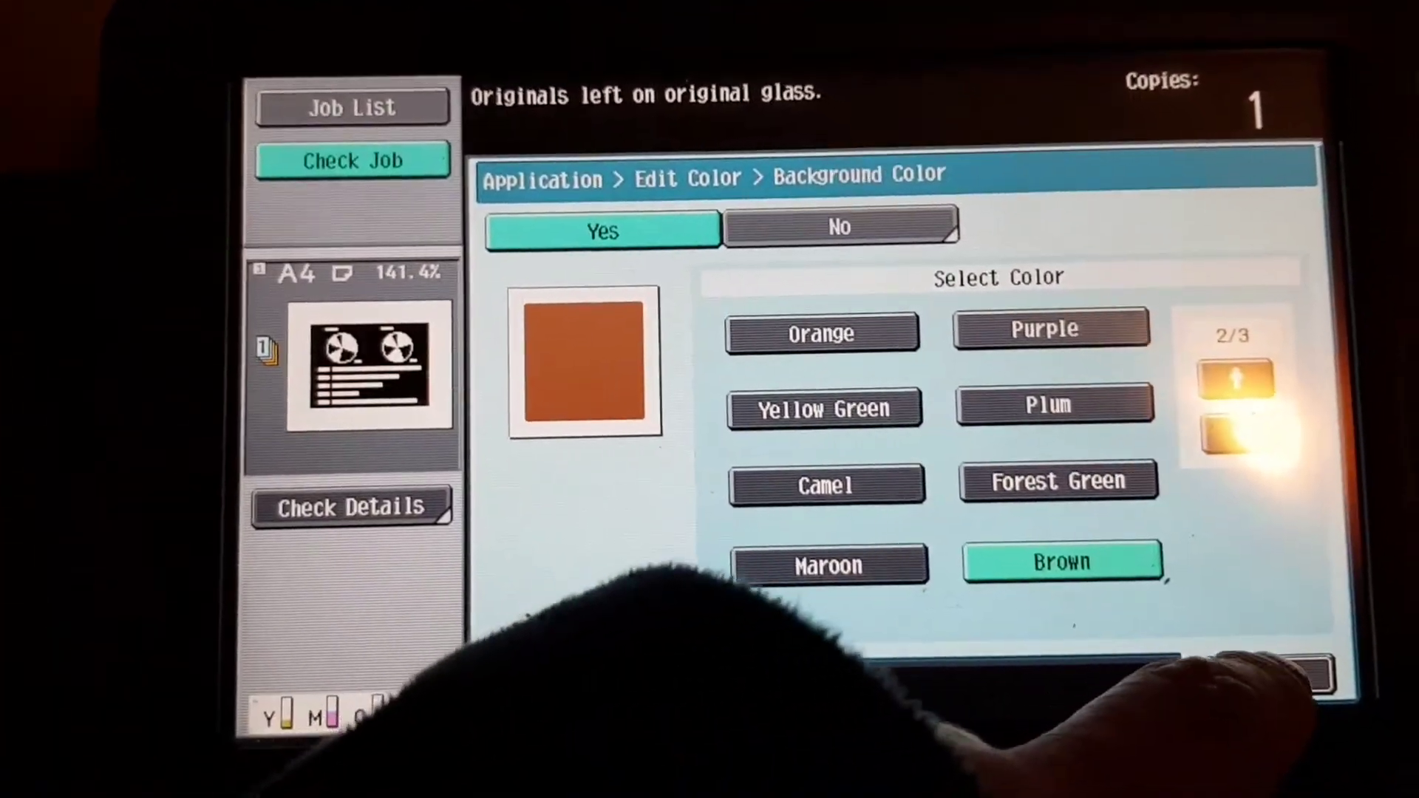
{"action": "left_click", "coordinate": [1275, 673]}
{"action": "left_click", "coordinate": [1267, 638]}
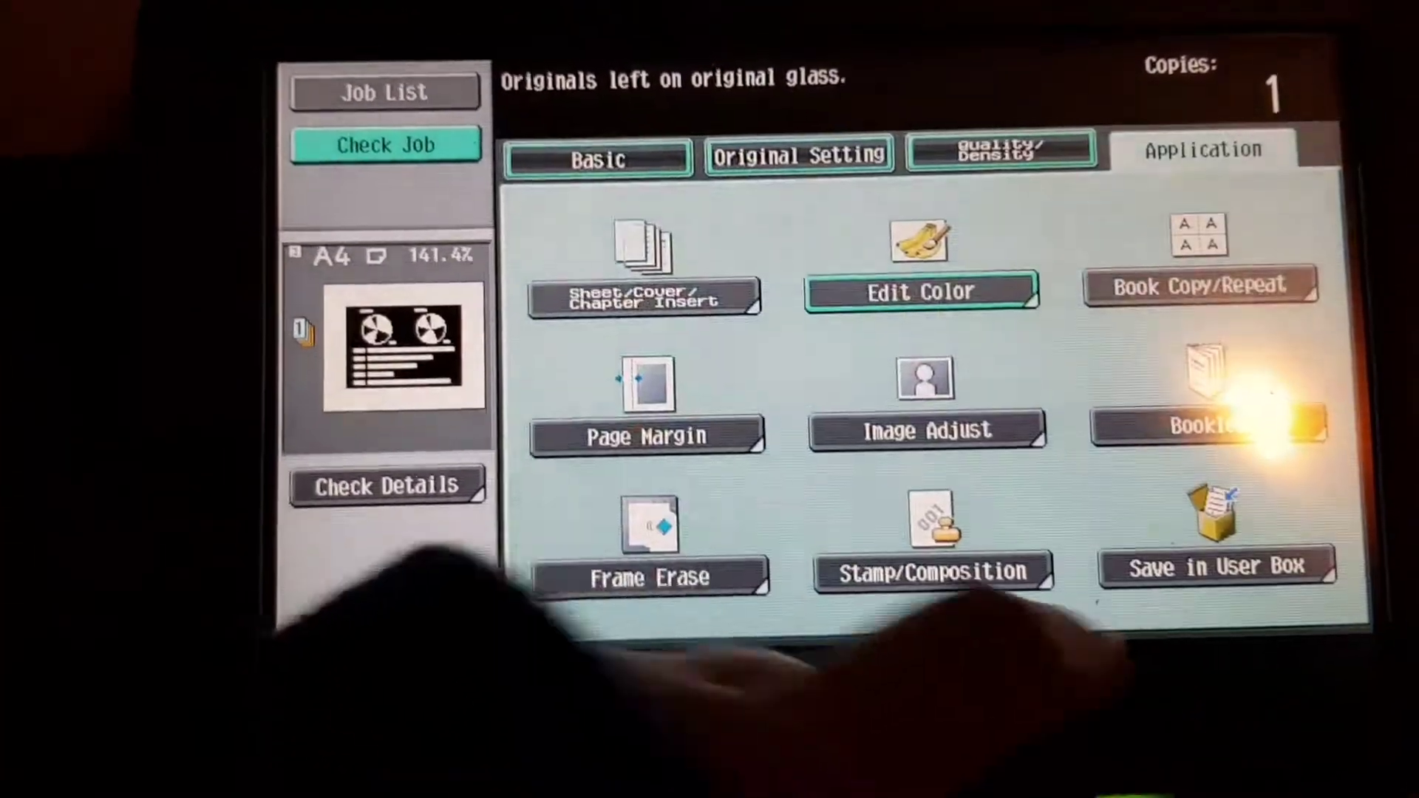